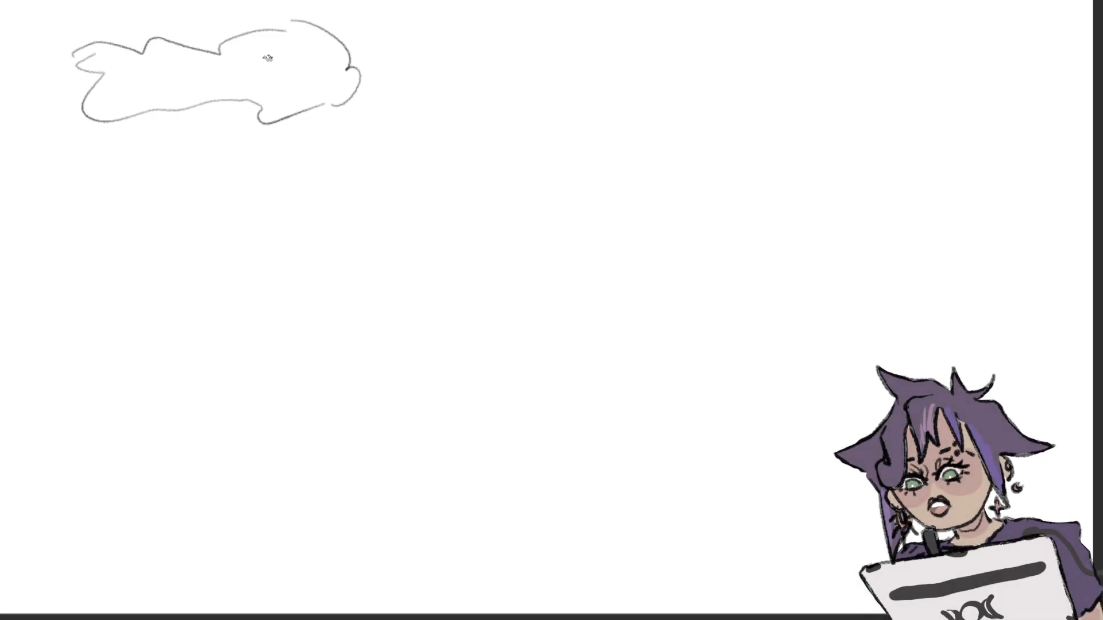
- Add an ear, two eyes and a mouth line to the cloud creature
mouse_move(100, 41)
mouse_down()
mouse_move(97, 1)
mouse_move(129, 45)
mouse_up()
drag(53, 34, 111, 92)
drag(175, 63, 174, 65)
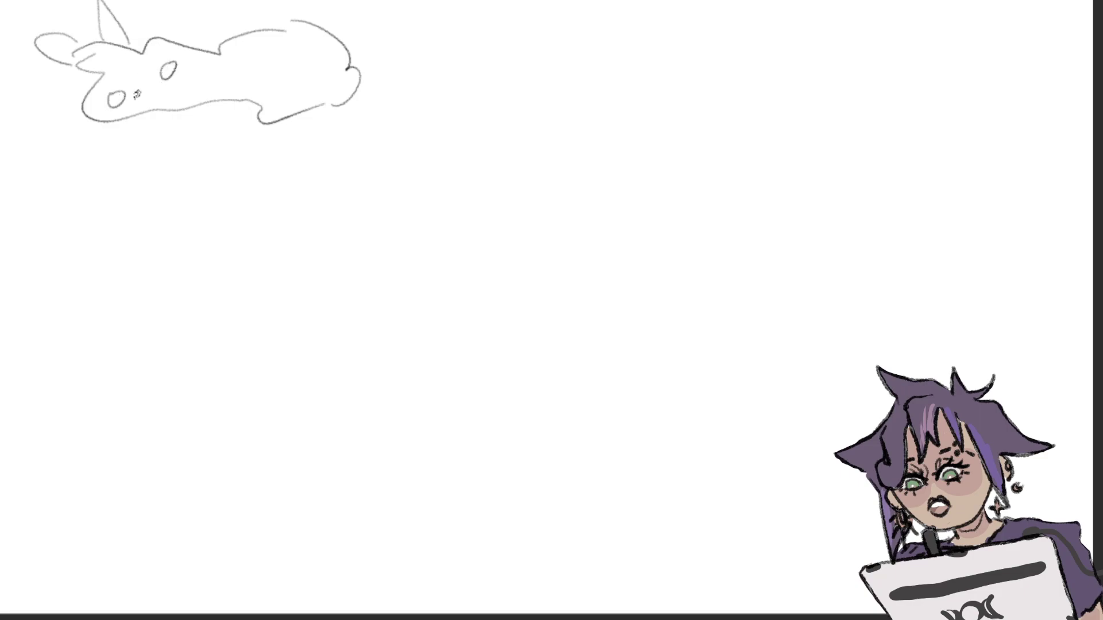
drag(138, 104, 171, 86)
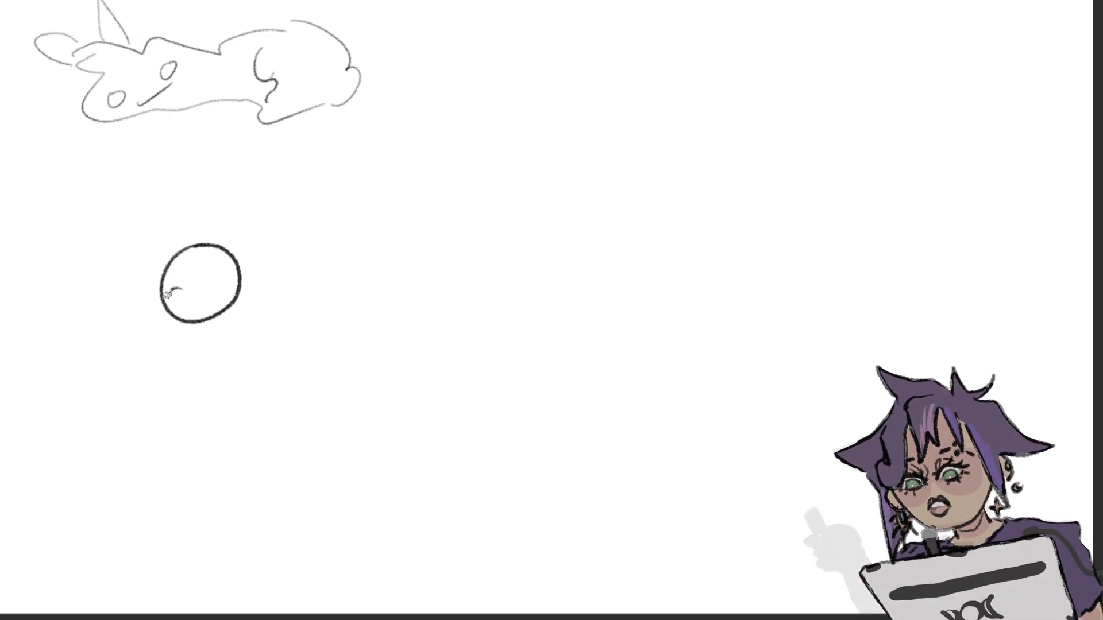
- Draw eyes and an open mouth in the circle, with speed lines to its left
drag(168, 295, 173, 291)
drag(192, 256, 215, 263)
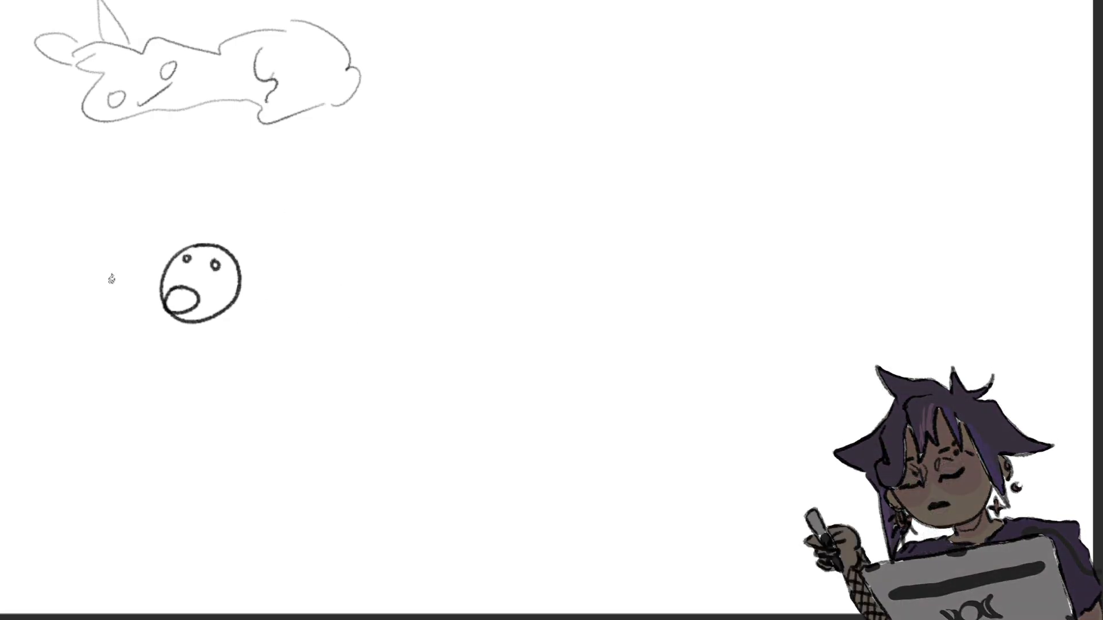
drag(134, 289, 88, 270)
drag(80, 324, 115, 309)
drag(93, 341, 108, 325)
drag(124, 352, 134, 338)
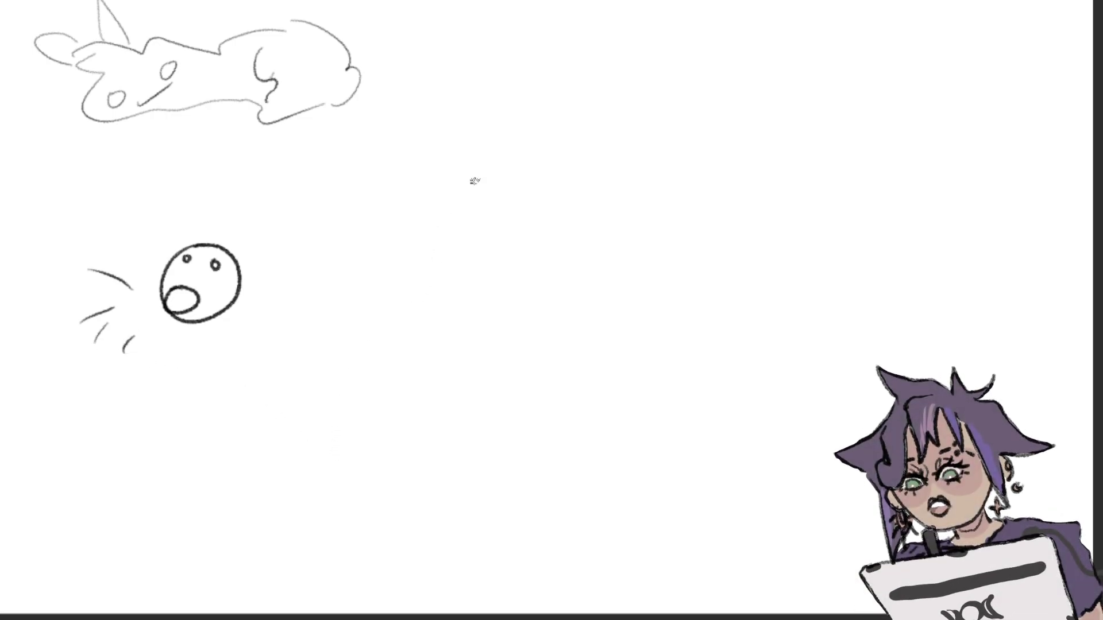
- Hand-letter 'BGM' near the top of the canvas
drag(512, 111, 552, 159)
drag(515, 108, 552, 161)
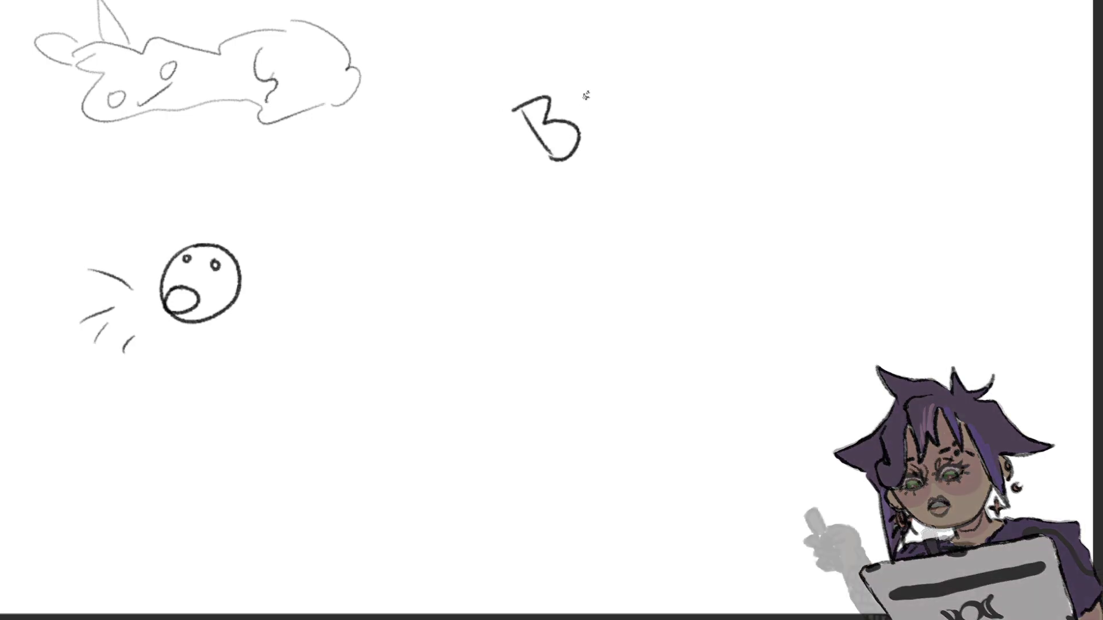
mouse_move(602, 87)
mouse_down()
mouse_move(600, 106)
mouse_move(622, 131)
mouse_move(681, 102)
mouse_up()
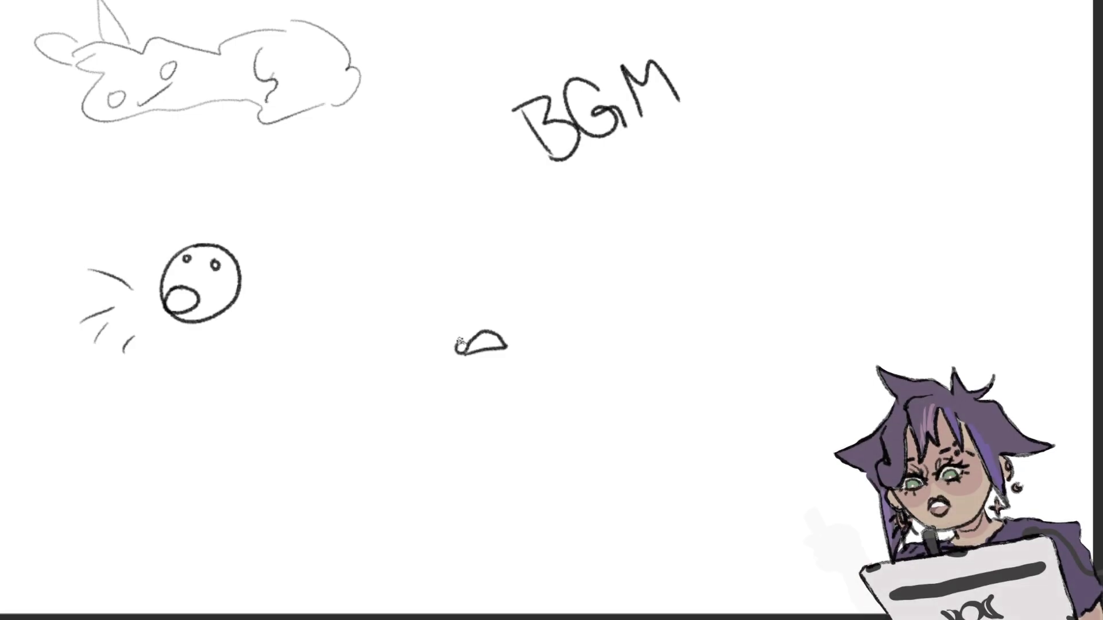
- Add a head, eye marks and legs to the small dome bug
mouse_move(458, 342)
mouse_down()
mouse_move(465, 333)
mouse_move(442, 339)
mouse_up()
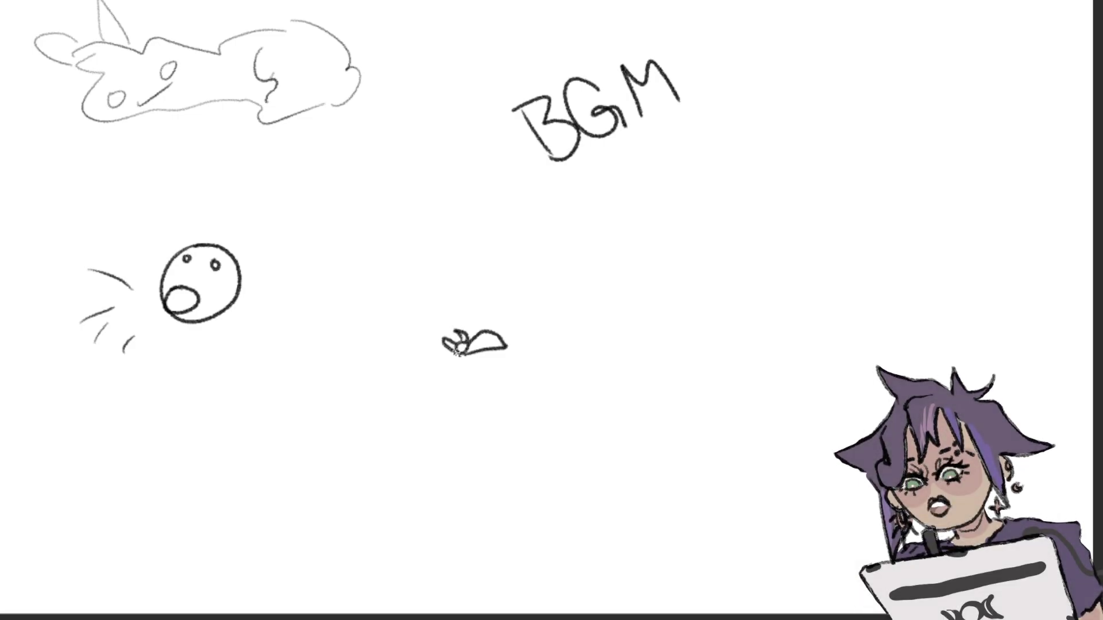
mouse_move(476, 353)
mouse_down()
mouse_move(471, 362)
mouse_move(483, 359)
mouse_up()
- Outline a tilted page, then draw a second tilted page to its right
drag(738, 141, 834, 315)
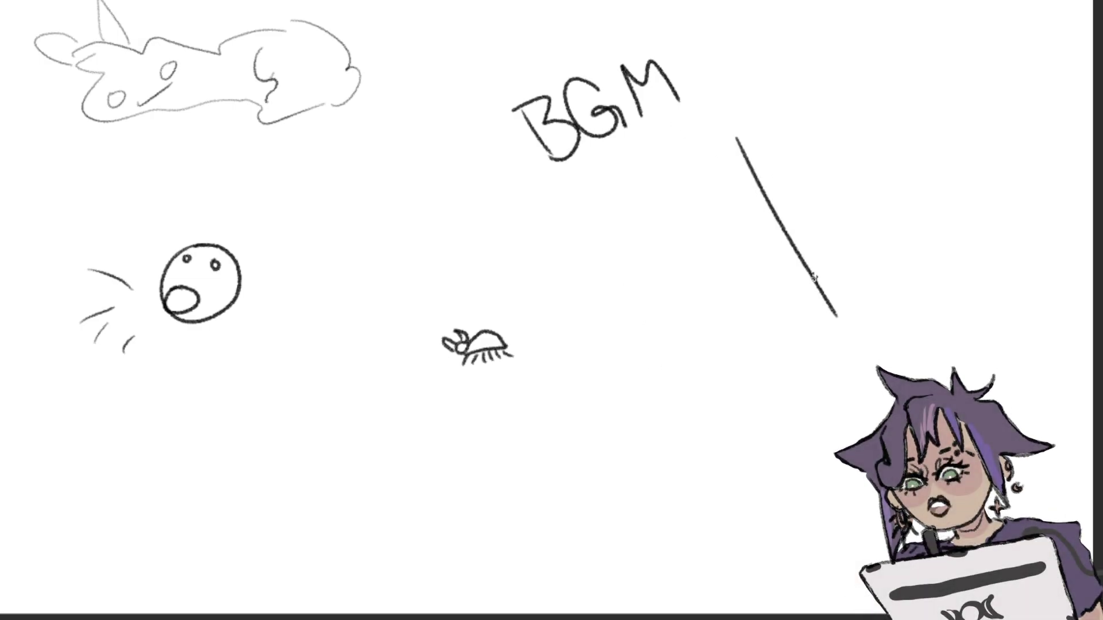
mouse_move(734, 136)
mouse_down()
mouse_move(843, 77)
mouse_move(947, 257)
mouse_up()
drag(838, 315, 945, 246)
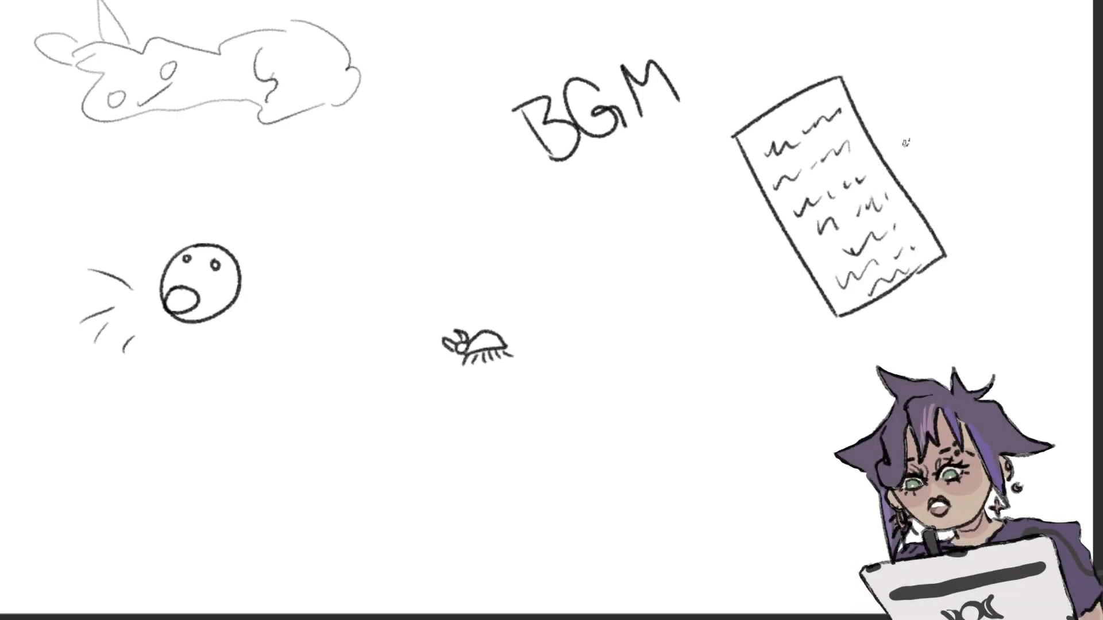
drag(920, 145, 1002, 252)
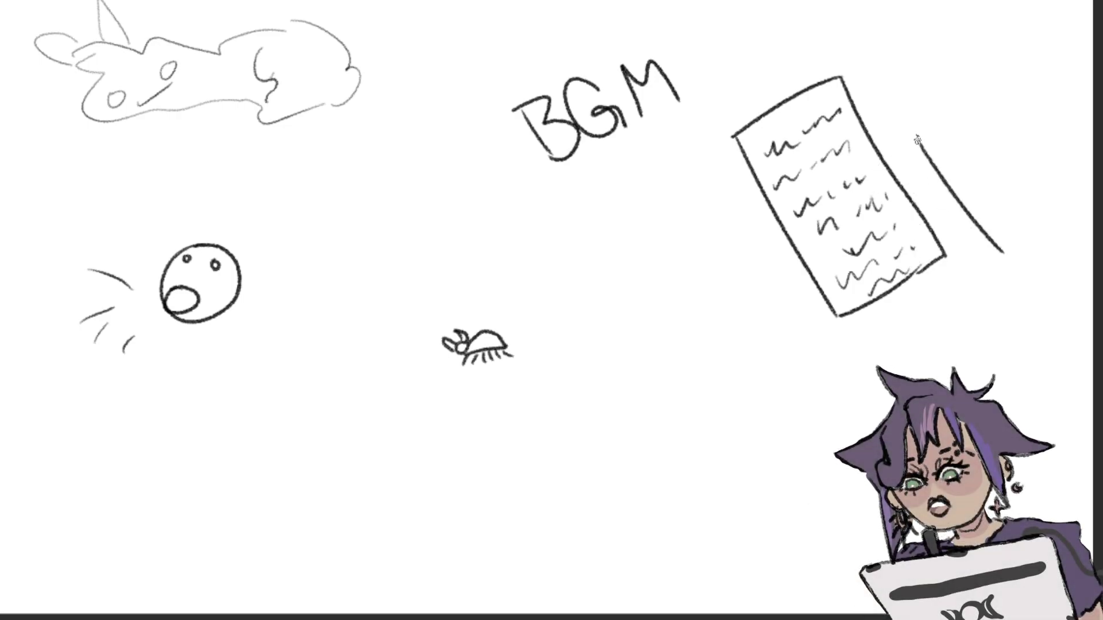
mouse_move(918, 142)
mouse_down()
mouse_move(1002, 89)
mouse_move(1090, 217)
mouse_move(1022, 276)
mouse_up()
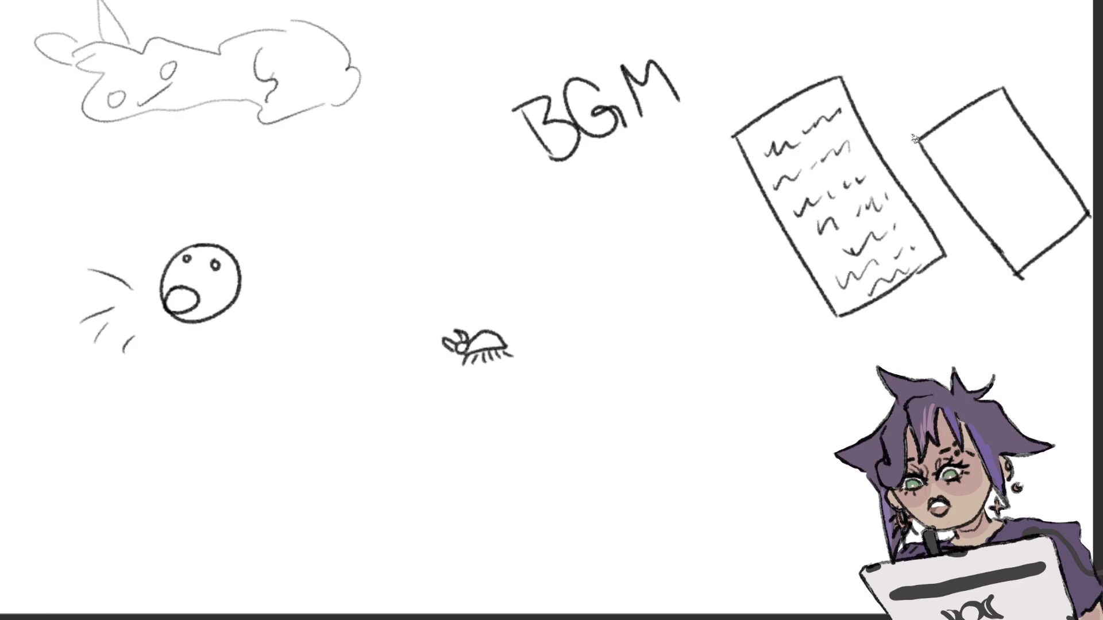